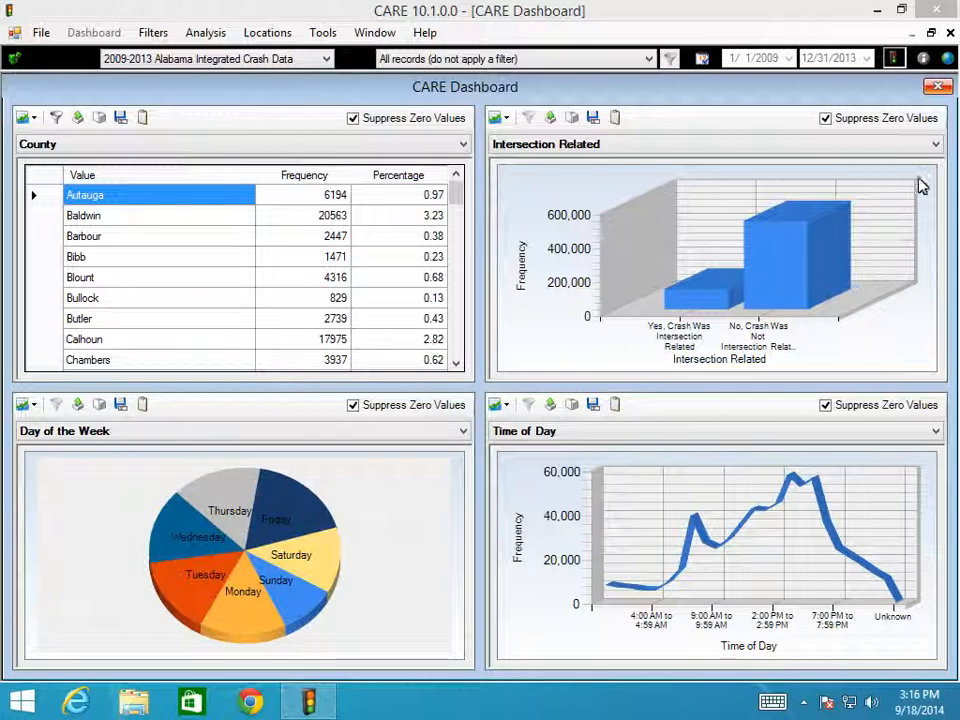
Close the current four-chart dashboard and open the Frequency-Crosstab dashboard.
left_click(936, 87)
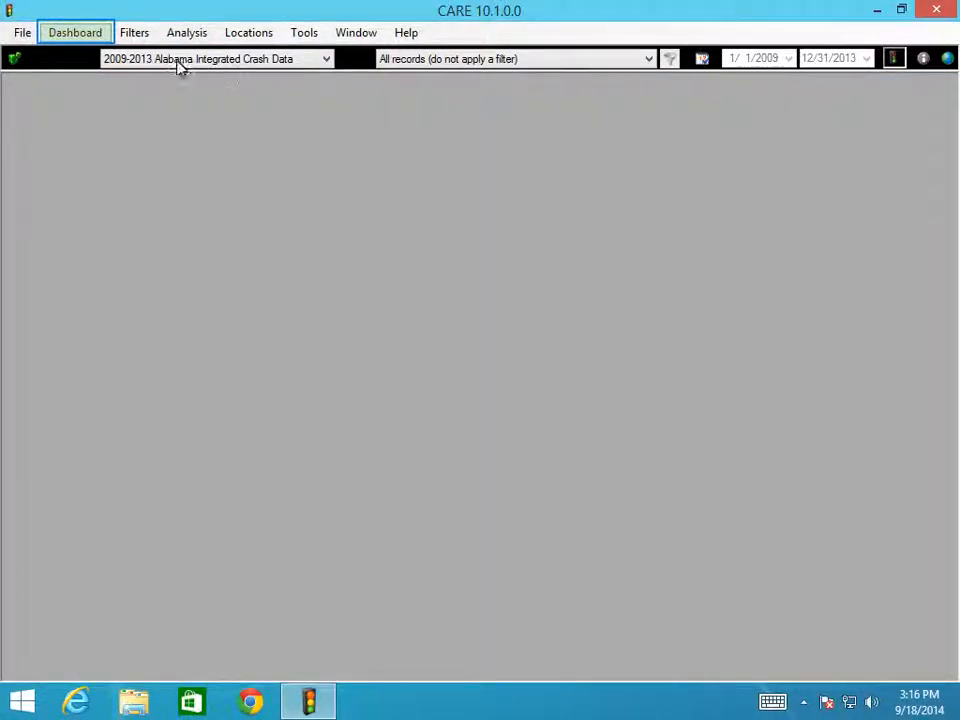
left_click(75, 32)
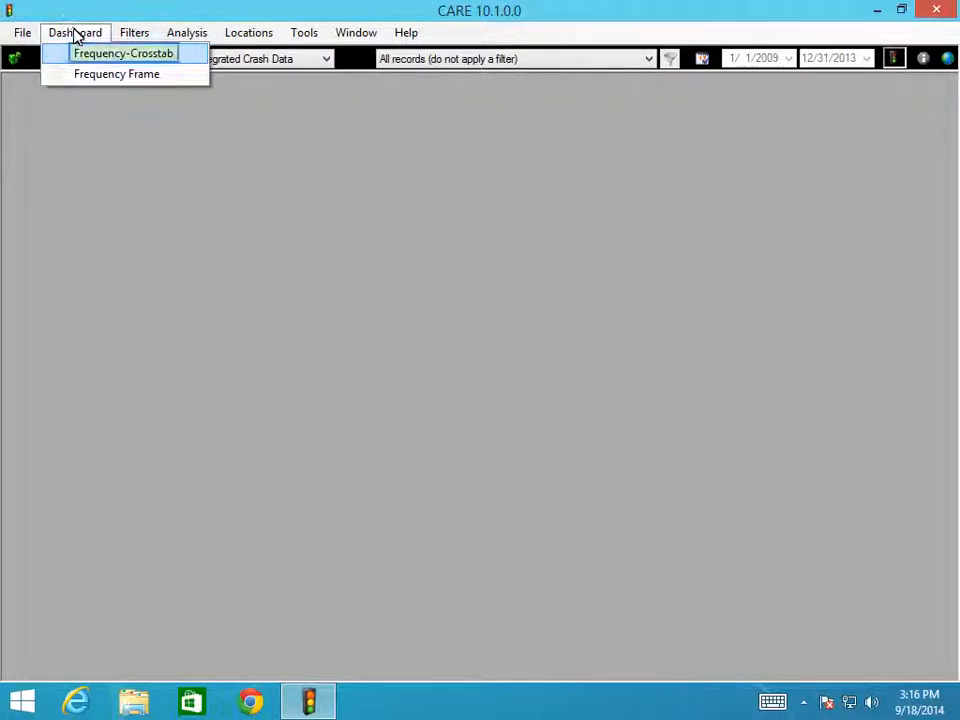
left_click(78, 56)
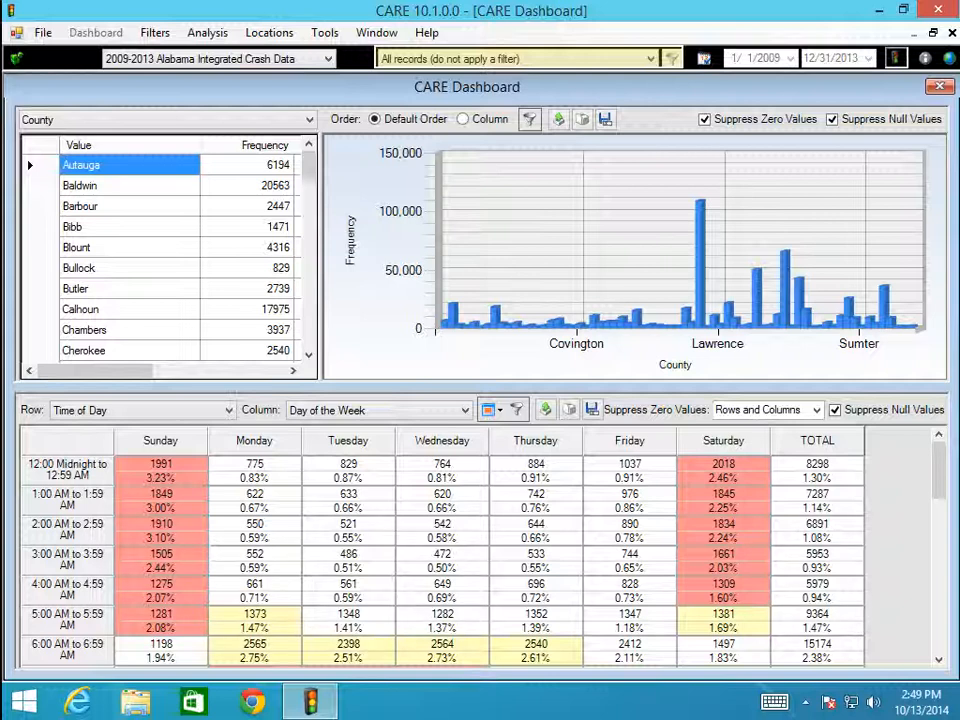
Filter the dashboard's crash records by the predefined Montgomery County filter.
left_click(654, 62)
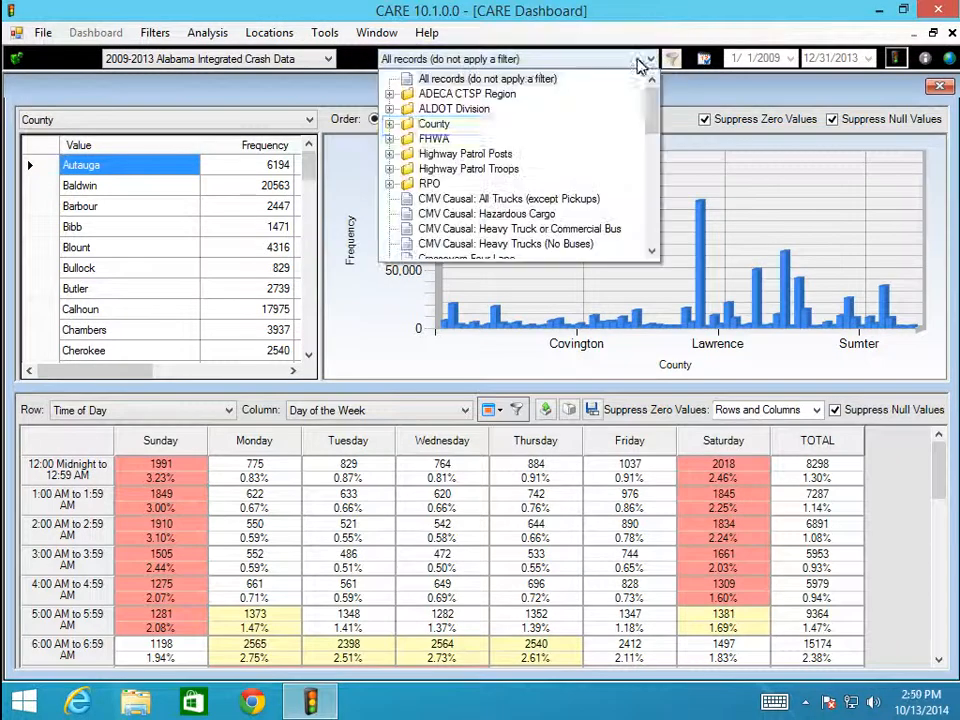
left_click(390, 125)
scroll(617, 231, "down", 2)
scroll(617, 231, "down", 1)
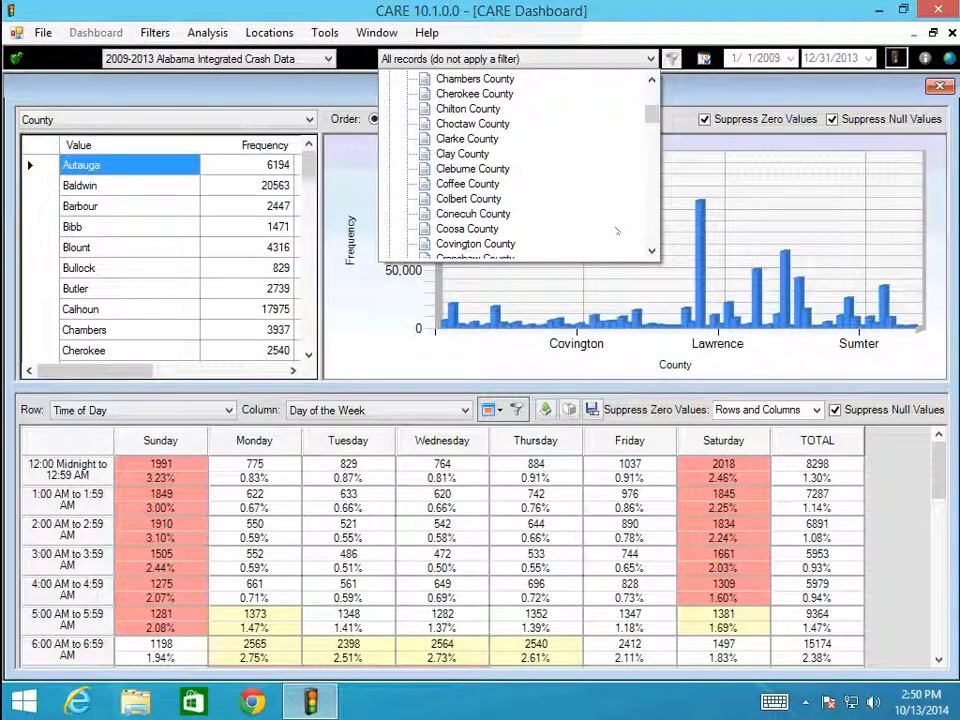
scroll(500, 214, "down", 11)
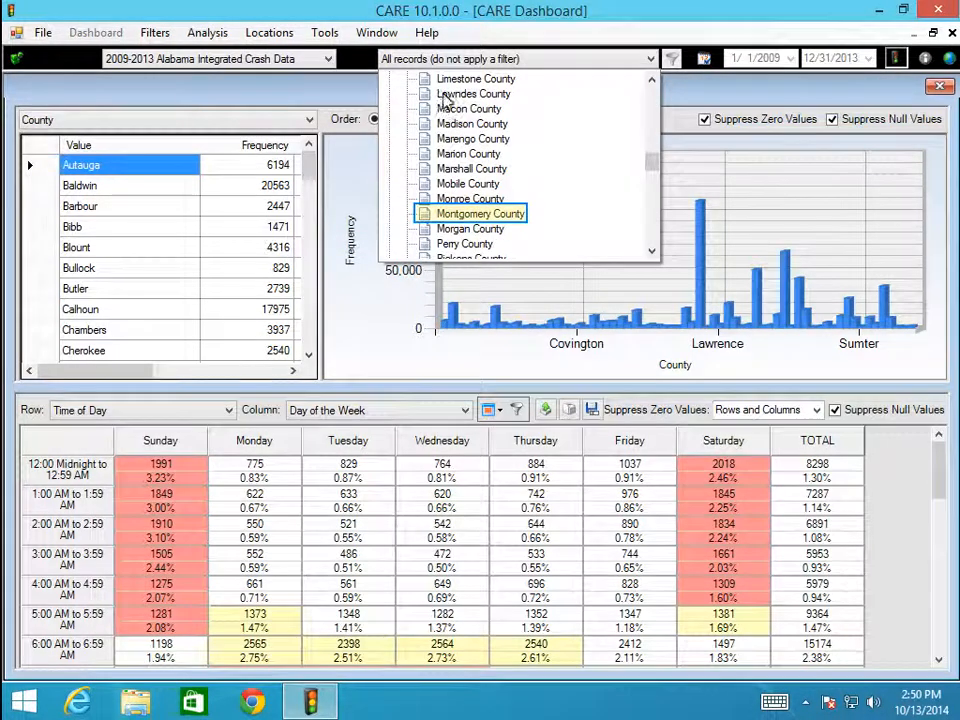
left_click(503, 214)
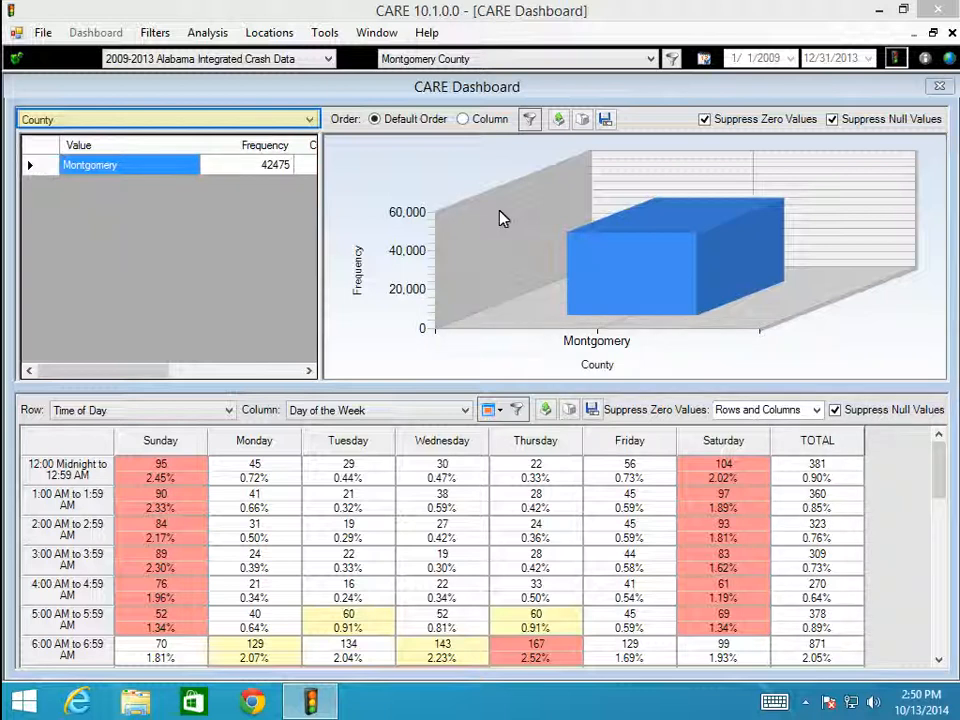
Show the Day of the Week frequencies and start a new filter from the Wednesday row.
left_click(309, 119)
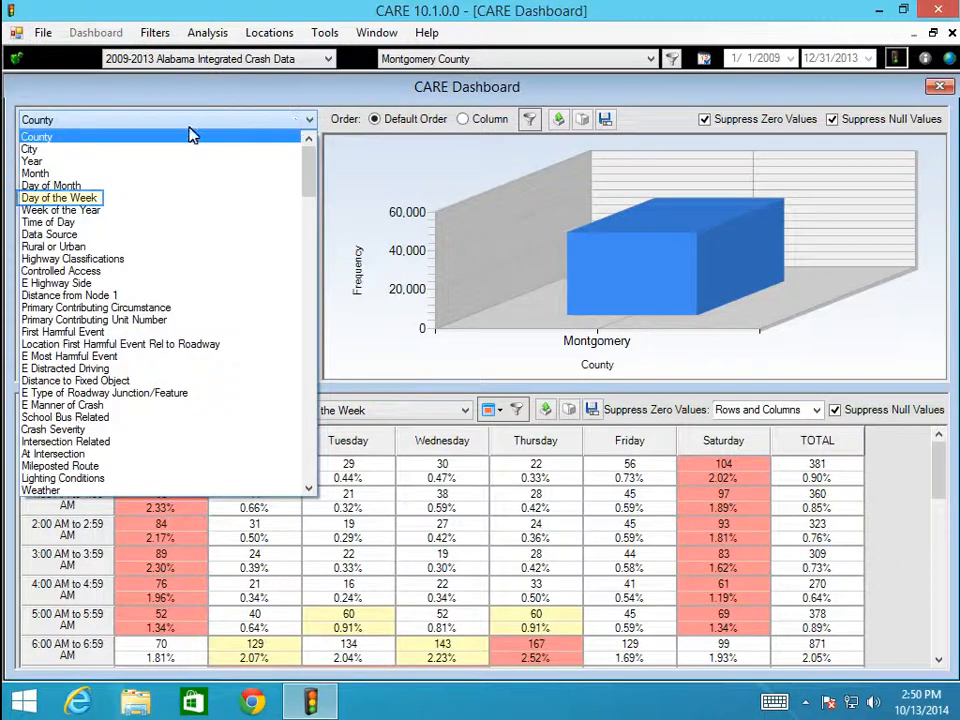
left_click(97, 200)
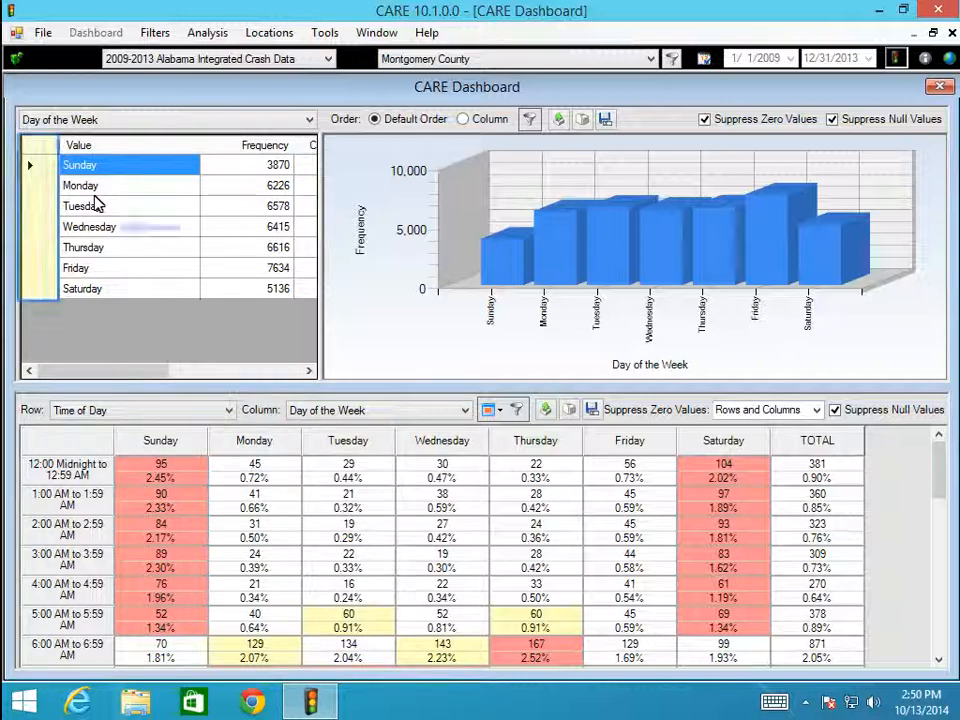
left_click(32, 229)
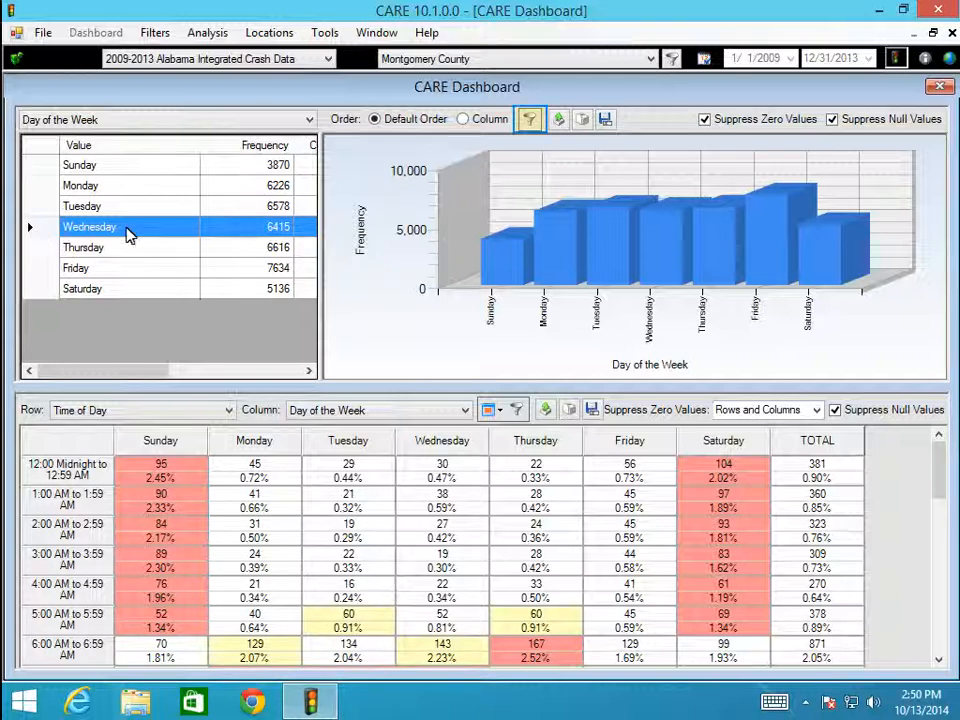
left_click(532, 122)
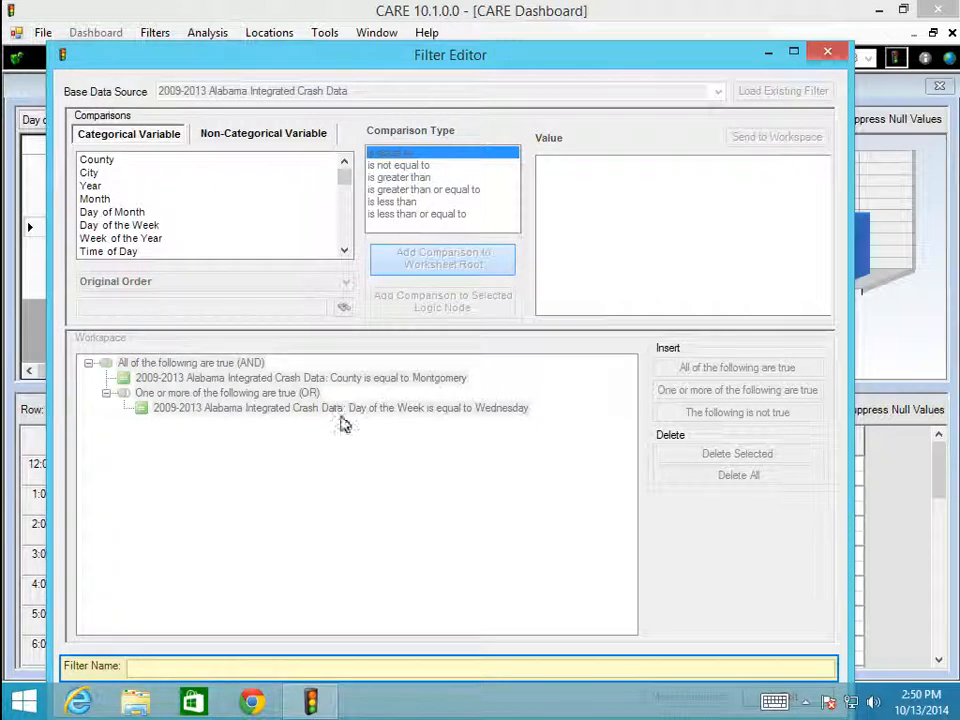
Name the new filter MontgomeryWednesday and generate it.
left_click(328, 670)
type("MontgomeryWednesday")
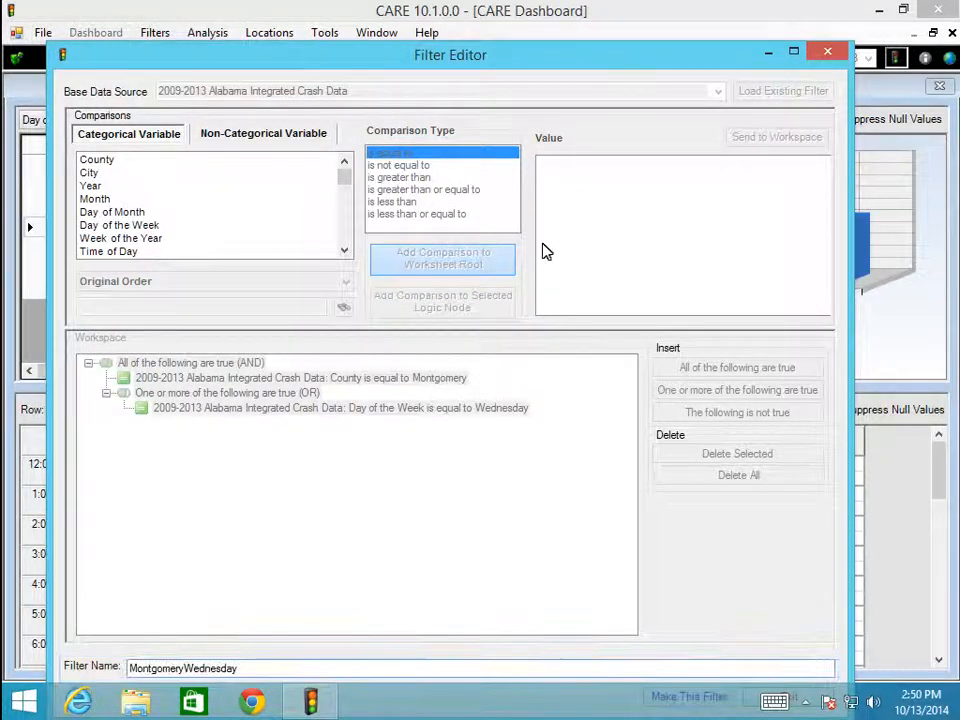
left_click_drag(551, 64, 555, 34)
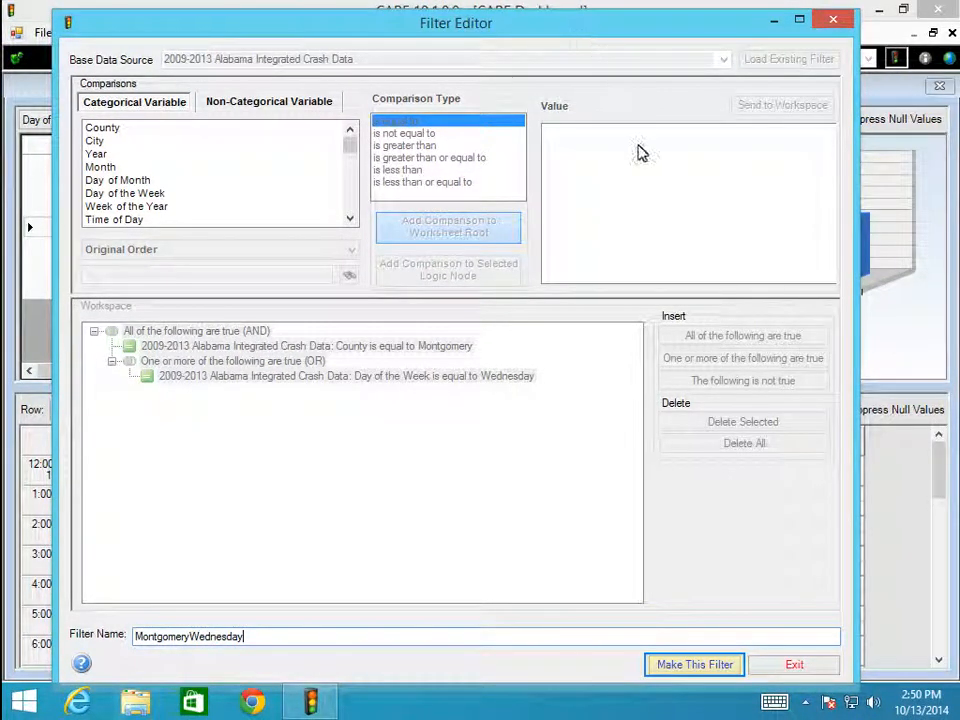
left_click(680, 673)
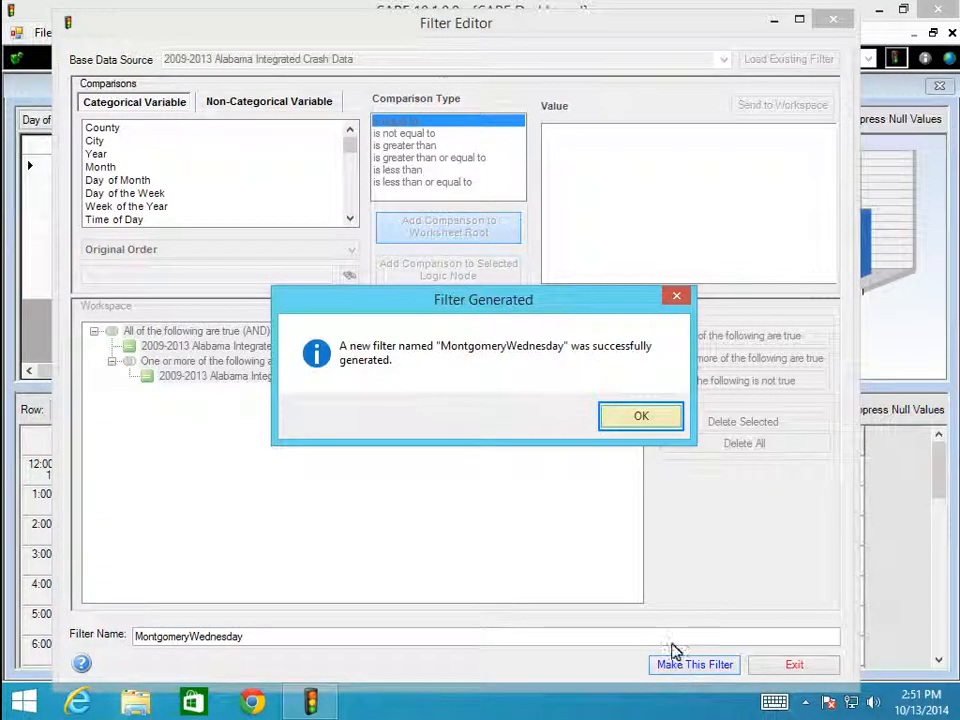
left_click(668, 418)
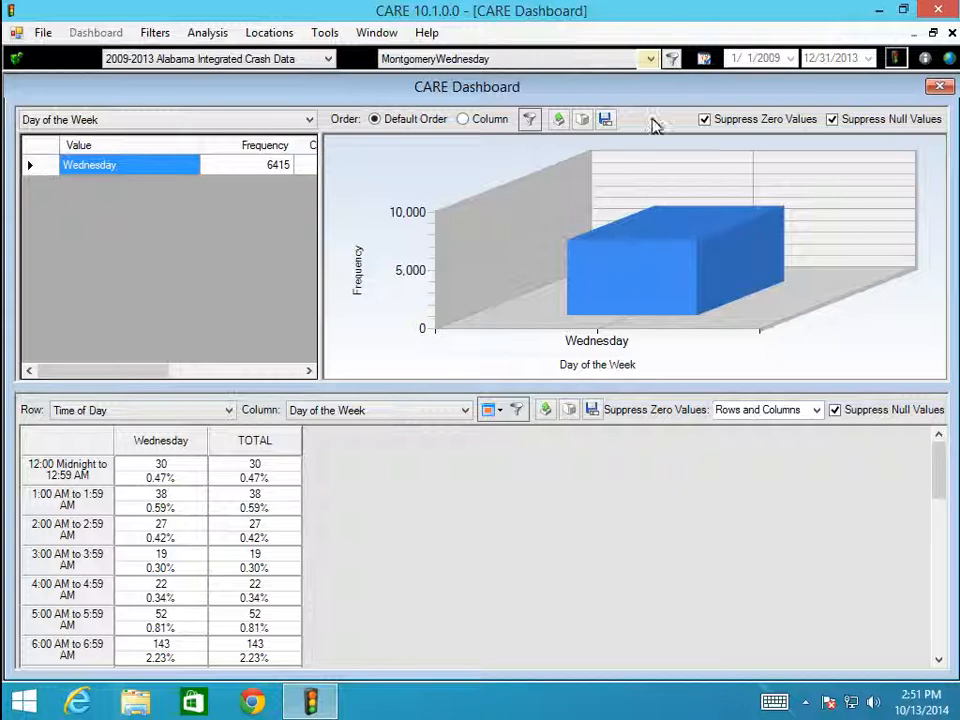
Find the custom filter in the filter list, and reset the dashboard to all records without a filter.
left_click(651, 59)
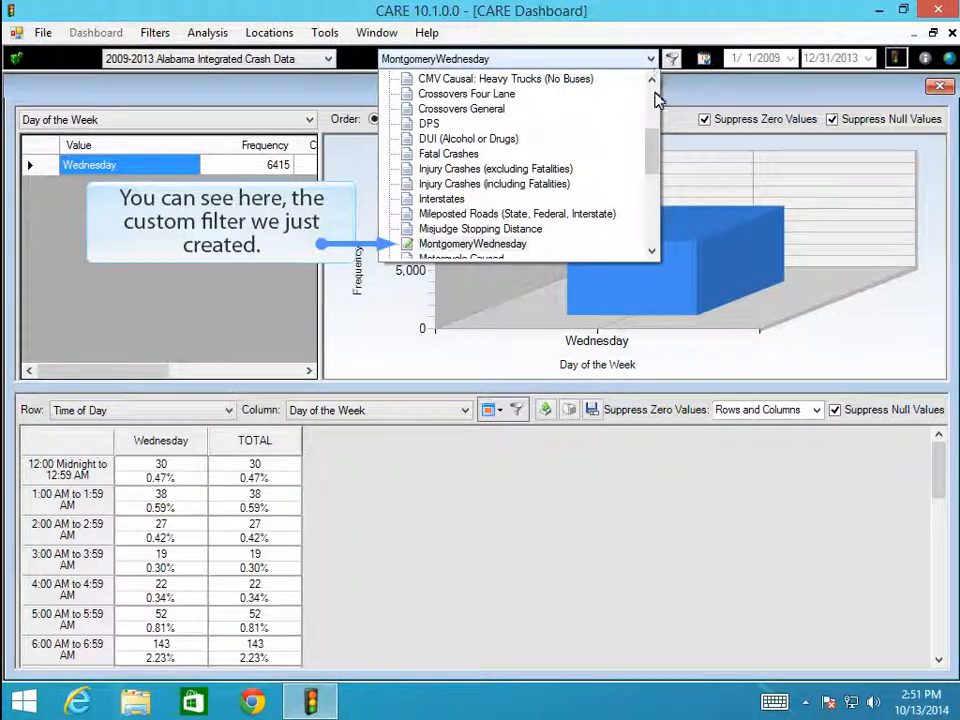
left_click_drag(658, 165, 654, 92)
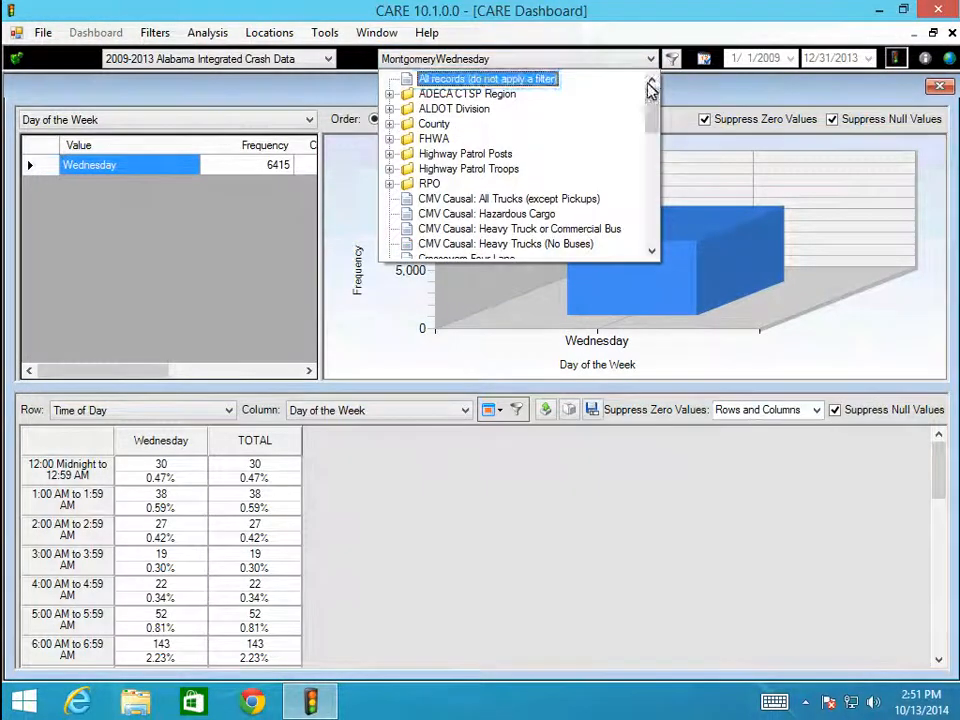
left_click(522, 80)
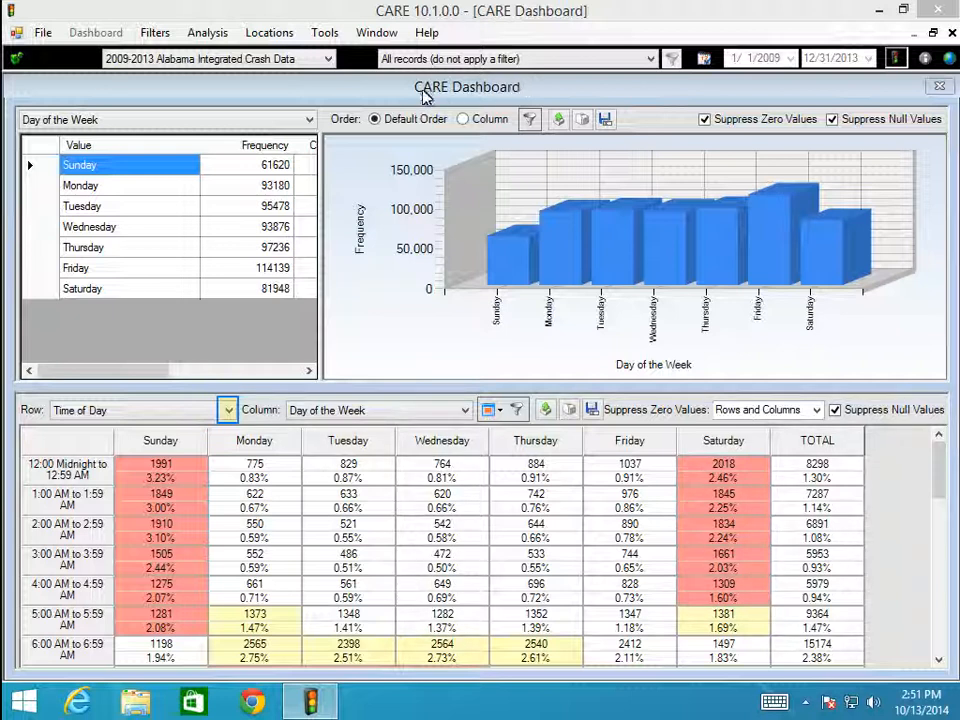
Set the crosstab's row variable to Day of the Week and its column variable to Time of Day.
left_click(229, 411)
scroll(175, 37, "up", 2)
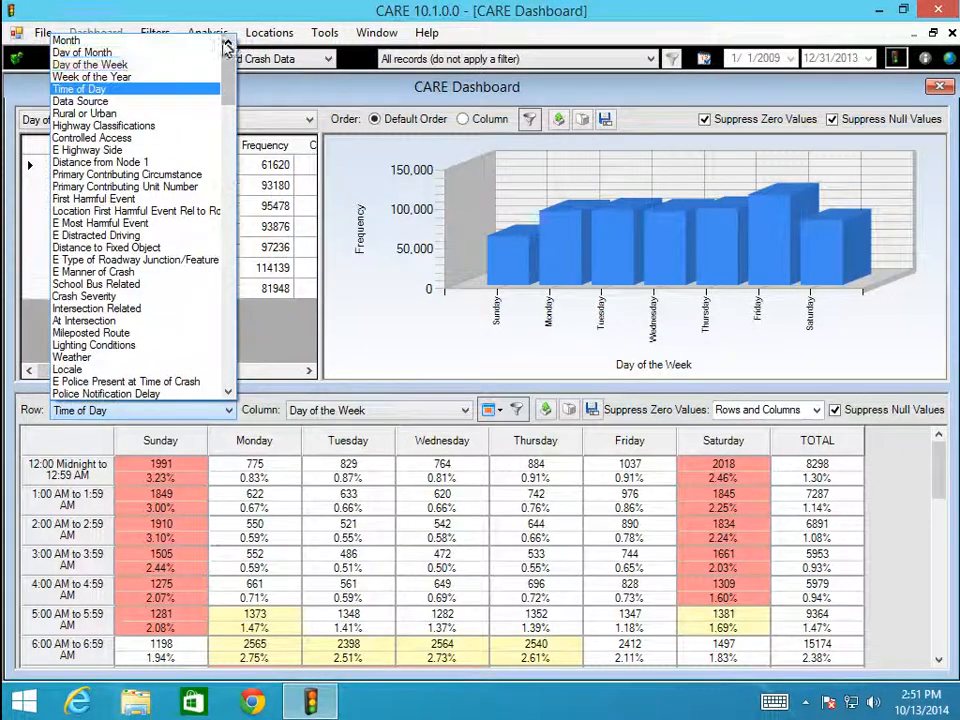
left_click(118, 65)
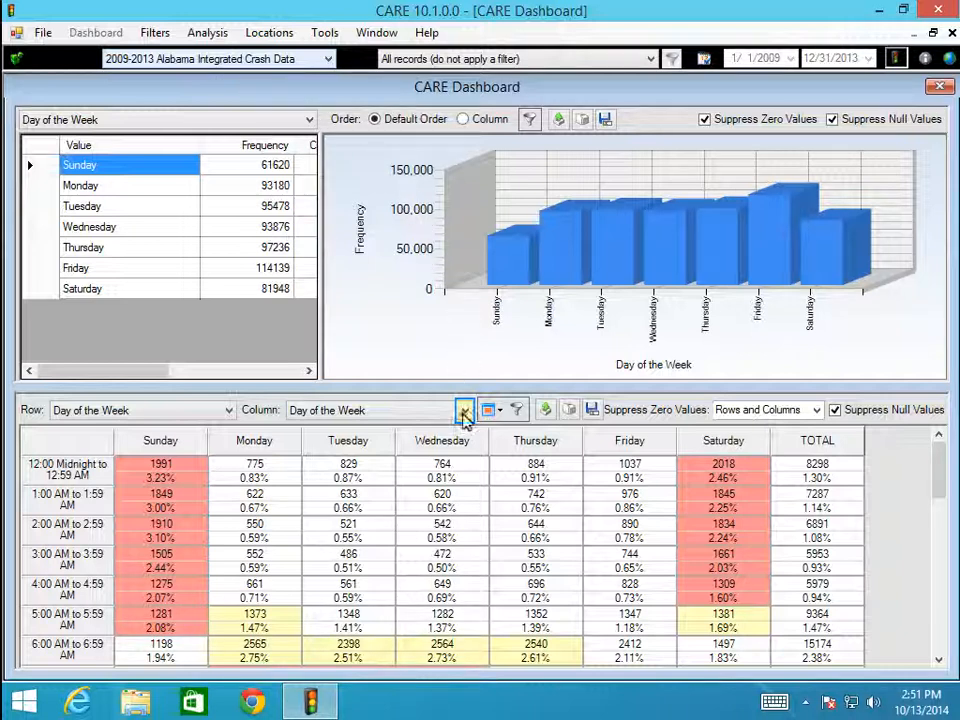
left_click(464, 410)
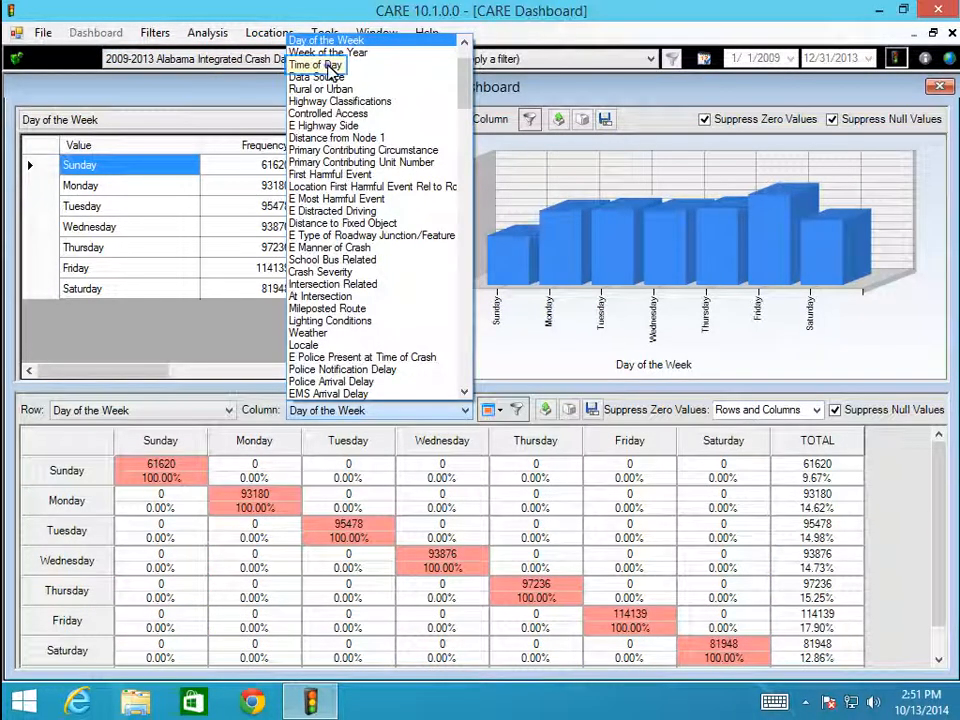
left_click(328, 64)
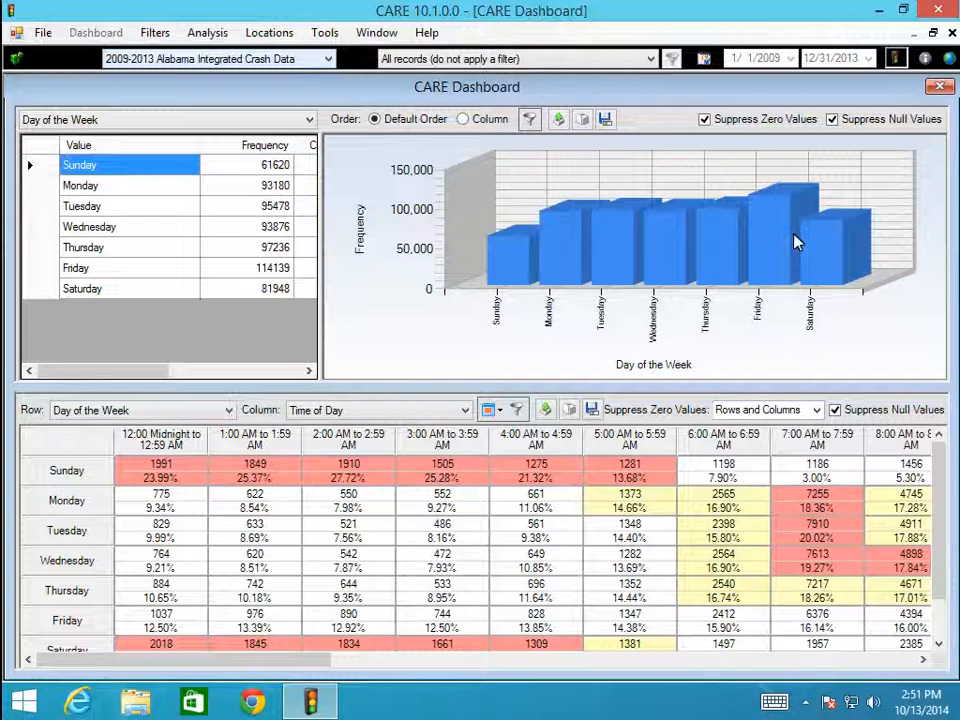
Start a new filter from the crosstab cell for Wednesday, 12:00 Noon to 12:59 PM.
left_click(836, 662)
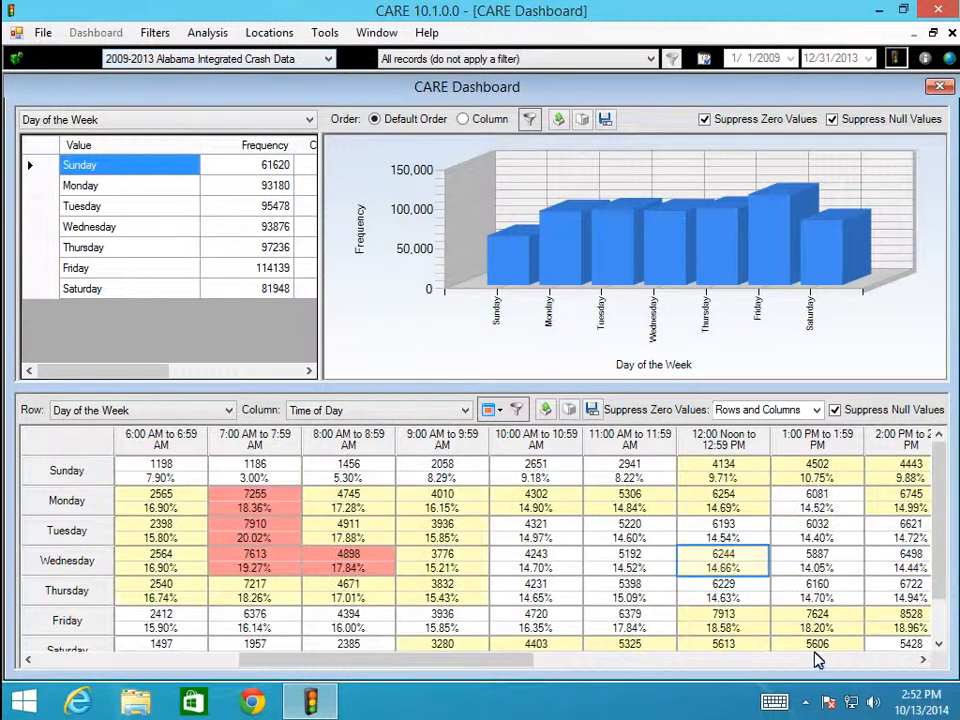
left_click(717, 572)
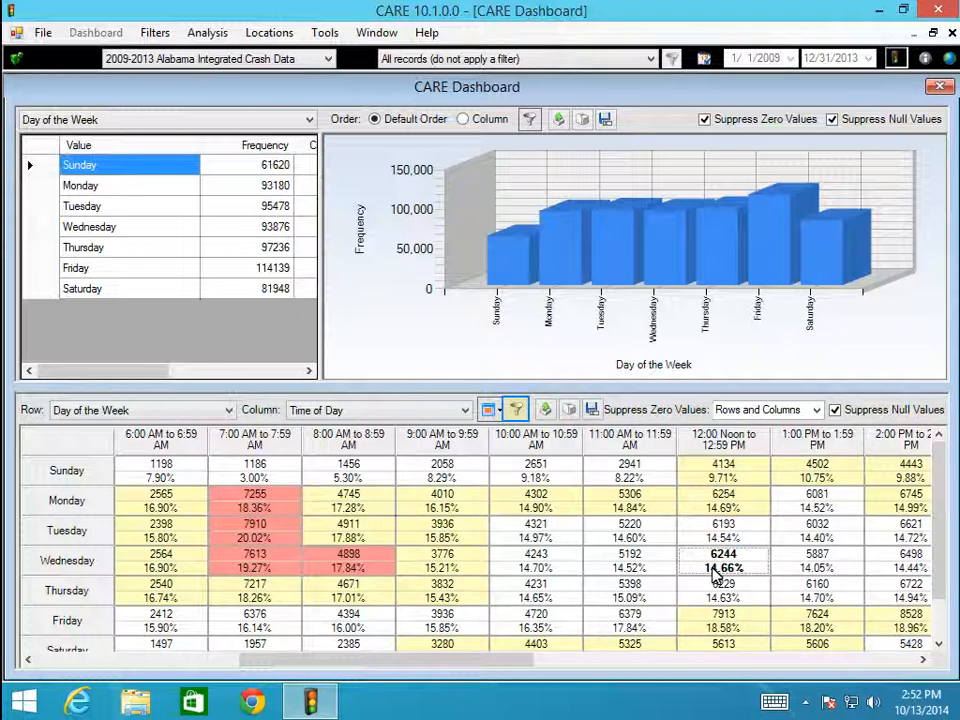
left_click(517, 411)
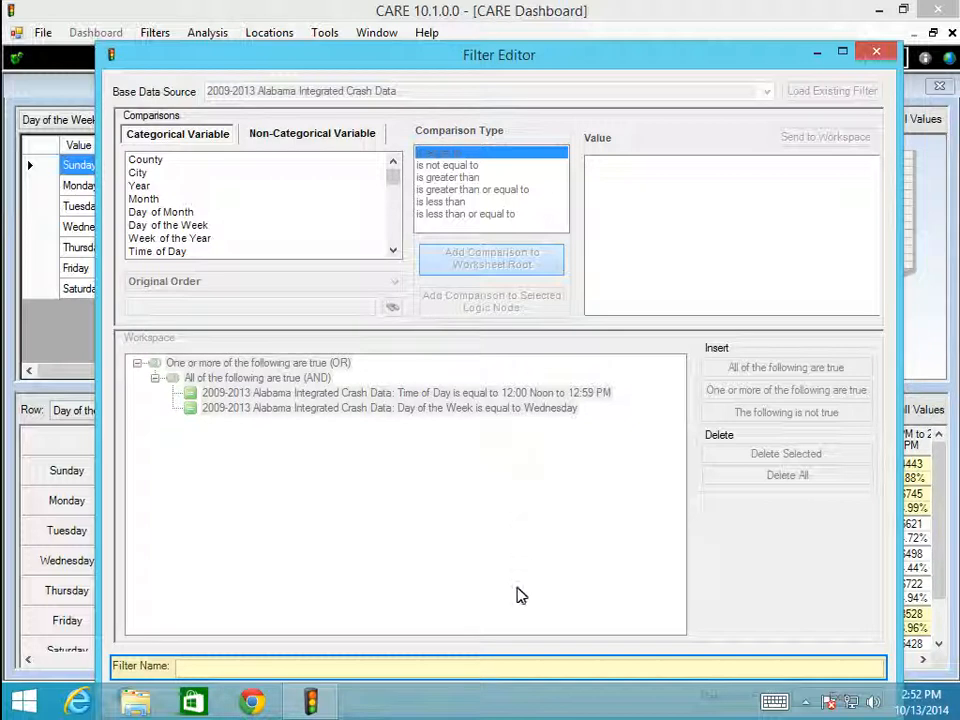
Name the crosstab-based filter MontWedNoon and generate it.
left_click(519, 668)
type("MontWedNoon")
left_click_drag(645, 69, 636, 39)
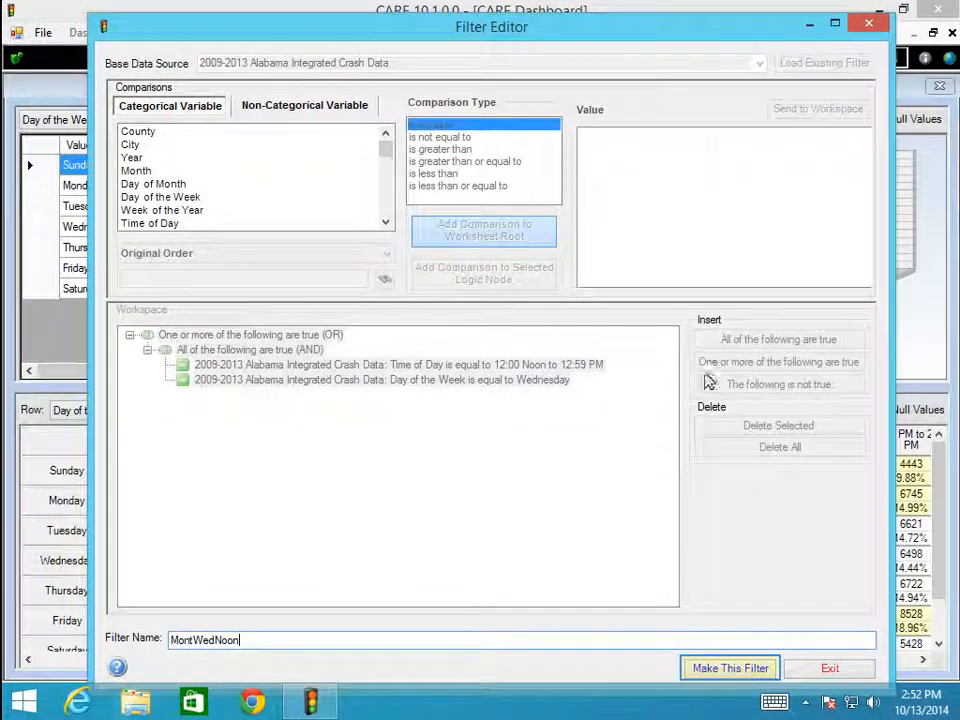
left_click(710, 669)
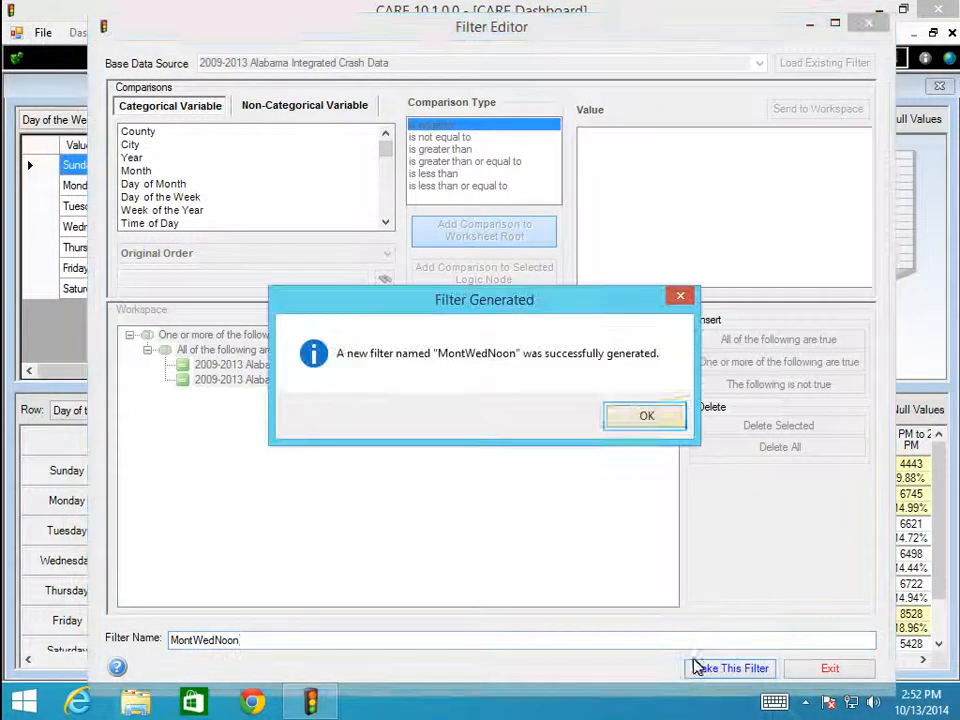
left_click(645, 418)
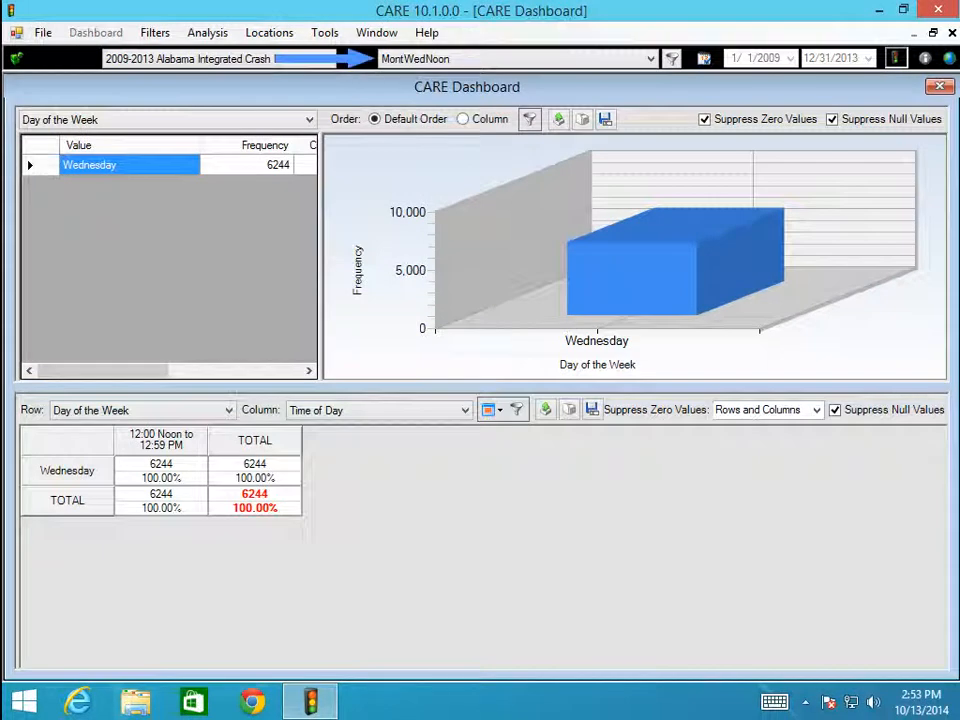